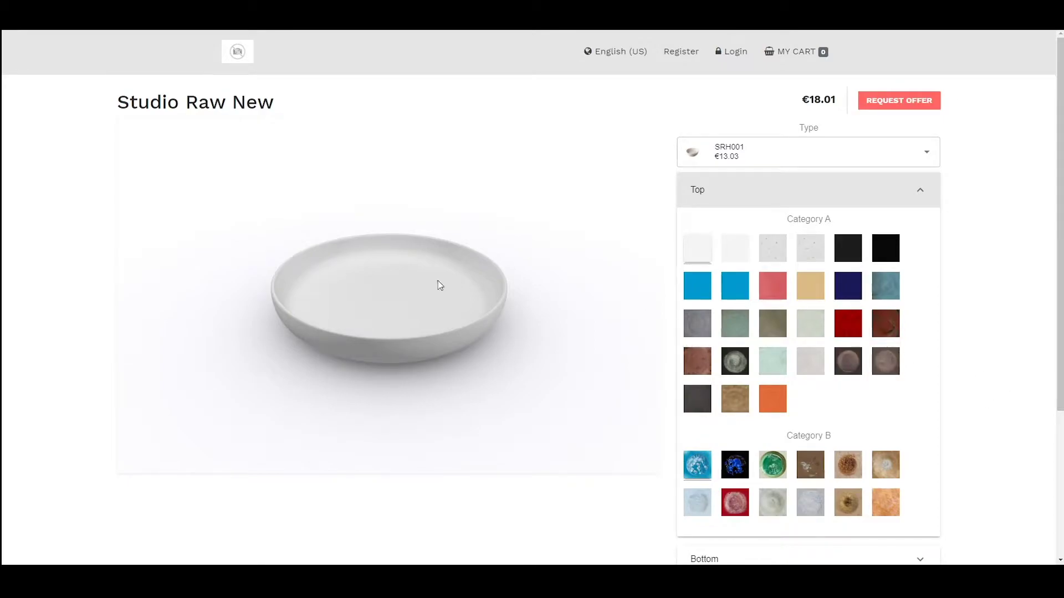
Give the Studio Raw New plate's top the dark red Category A glaze, bringing the price to €22.99.
mouse_move(344, 327)
left_mouse_down()
mouse_move(377, 335)
mouse_move(404, 311)
mouse_move(350, 339)
left_mouse_up()
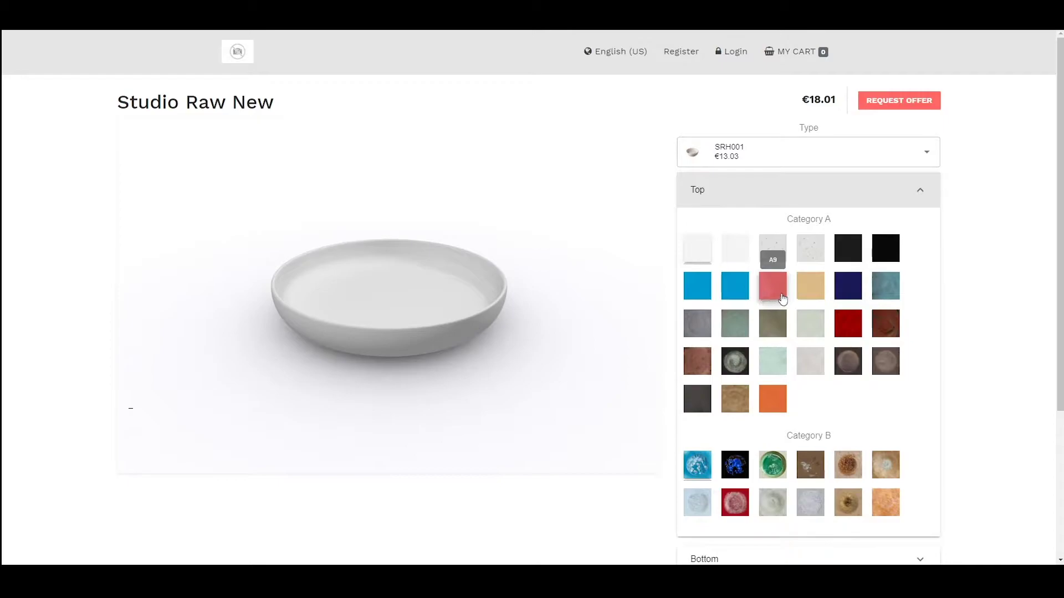
left_click(847, 323)
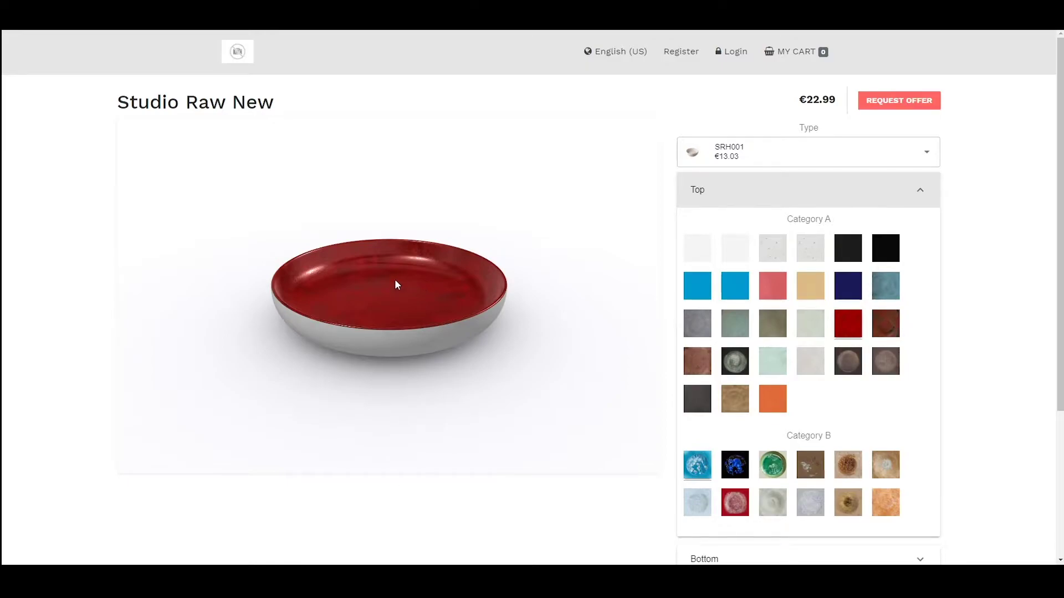
scroll(394, 280, "up", 3)
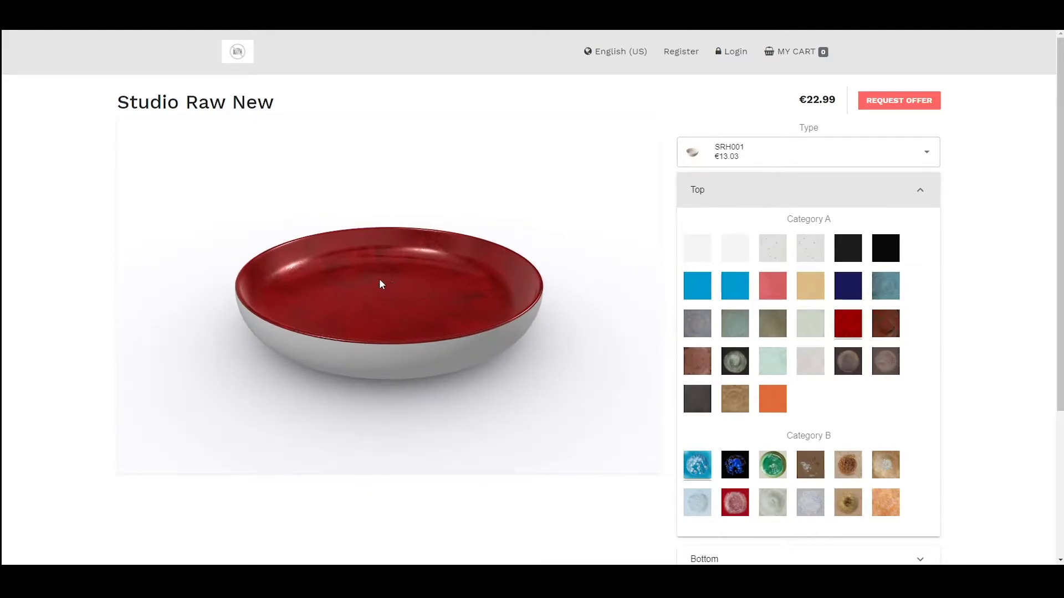
left_click_drag(380, 282, 399, 302)
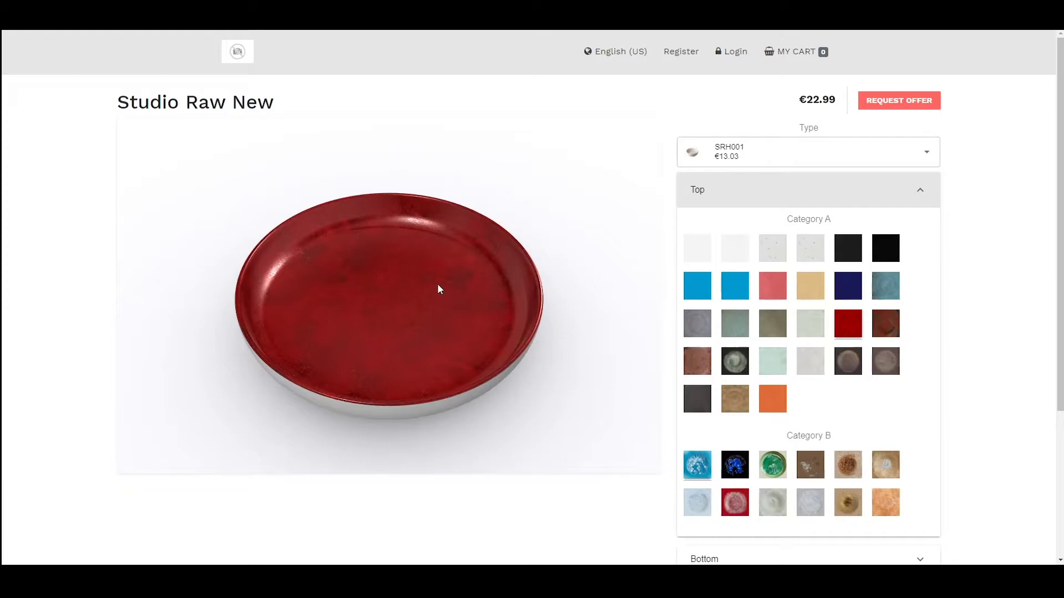
left_click_drag(429, 268, 420, 261)
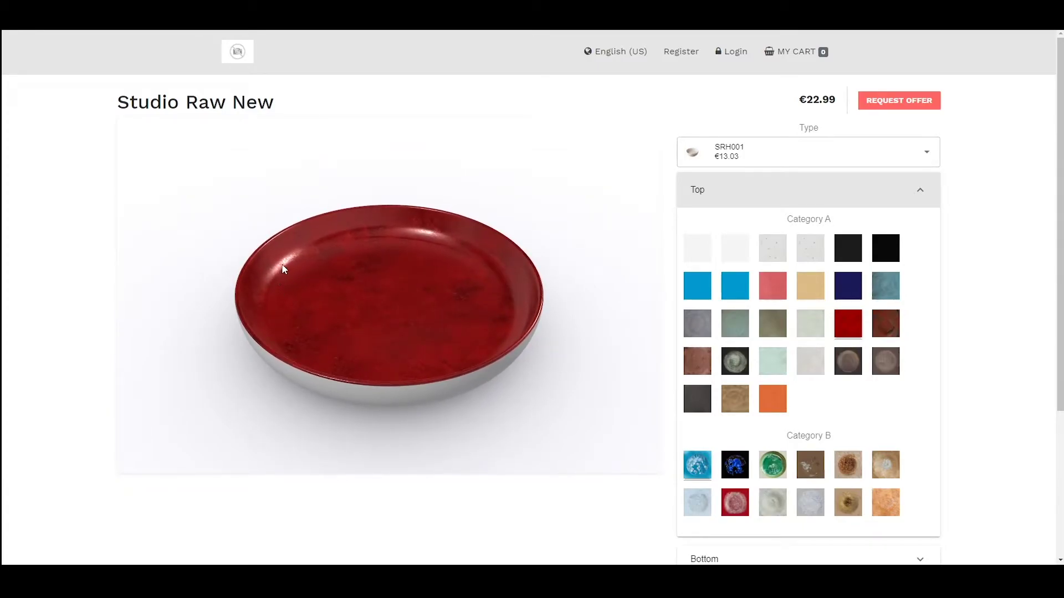
left_click_drag(426, 308, 523, 293)
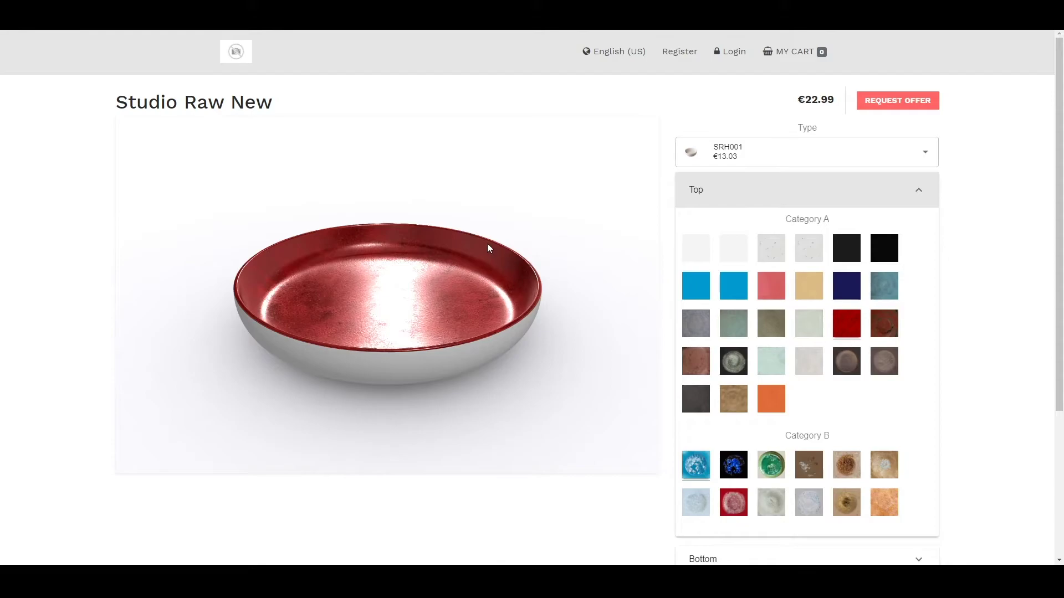
Apply the green crystal Category B glaze to the plate's top (€25.99) and inspect it.
left_click_drag(484, 242, 500, 263)
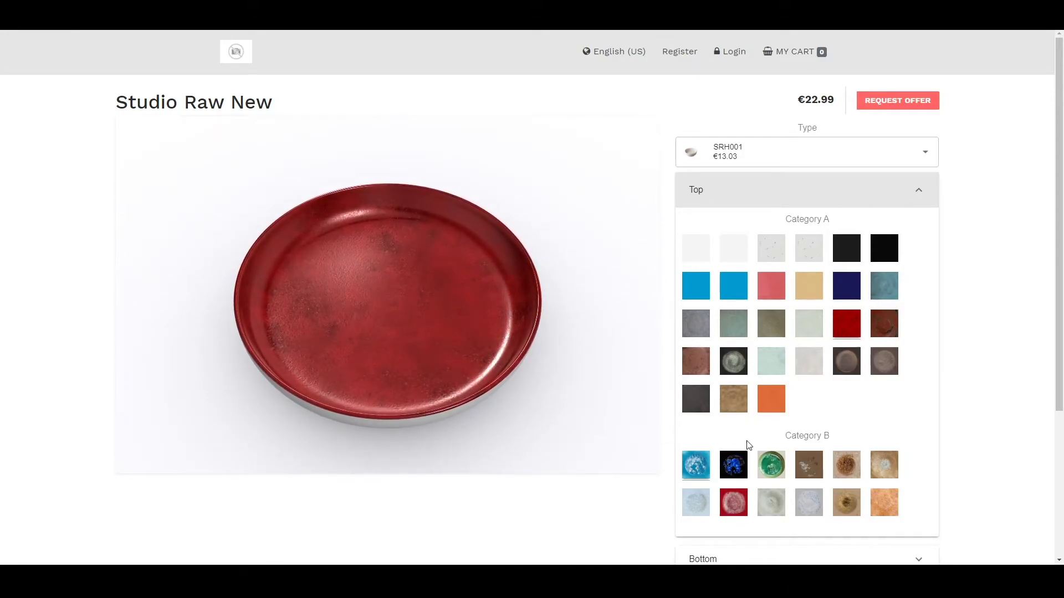
left_click(771, 464)
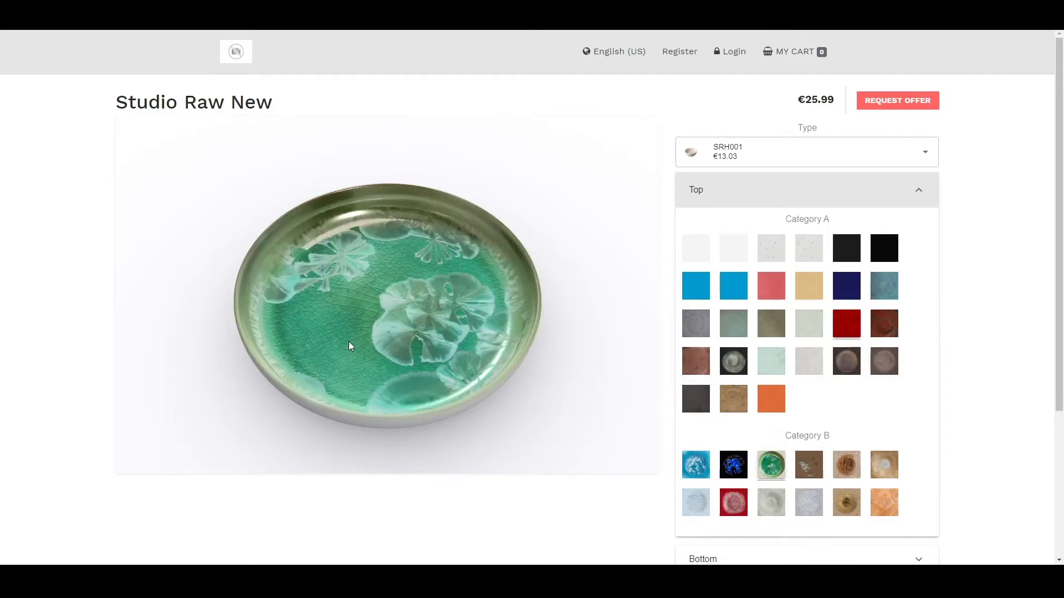
mouse_move(348, 342)
left_mouse_down()
mouse_move(514, 327)
mouse_move(373, 358)
mouse_move(324, 331)
mouse_move(356, 329)
left_mouse_up()
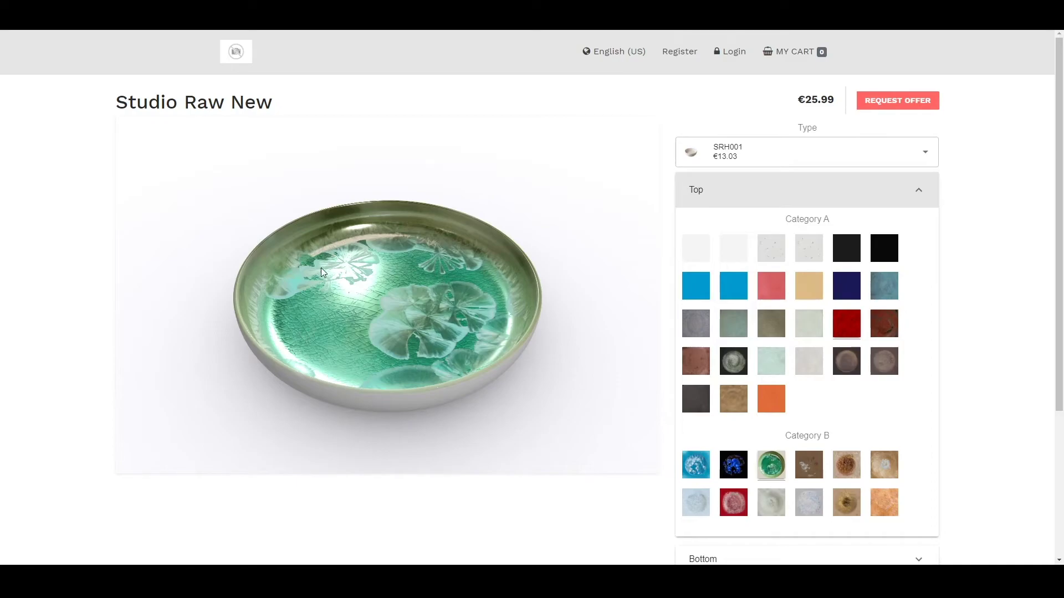
mouse_move(403, 281)
left_mouse_down()
mouse_move(409, 297)
mouse_move(415, 288)
left_mouse_up()
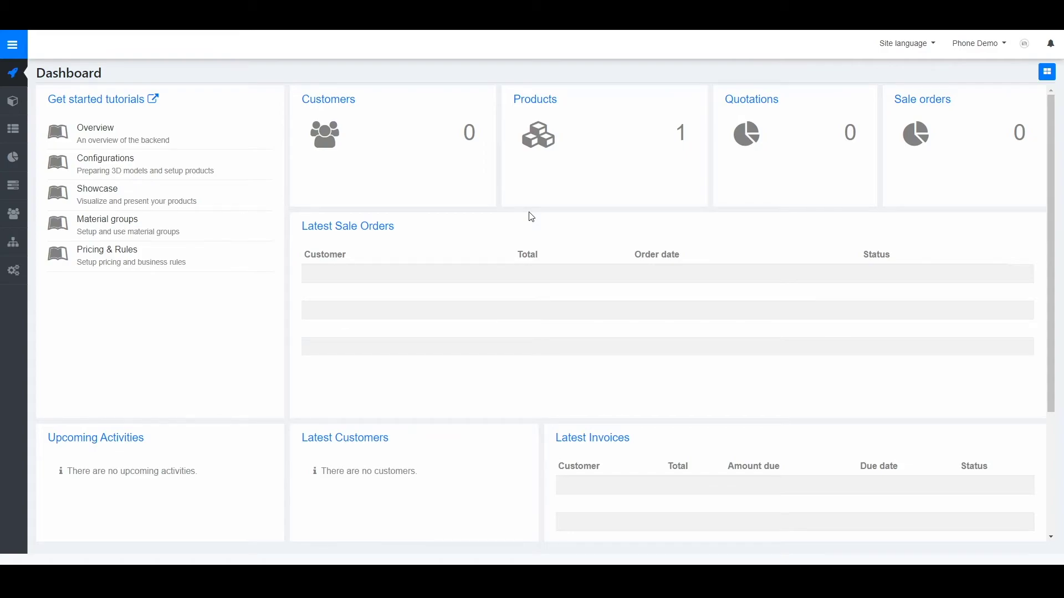
Open the Materials library from the sidebar list flyout.
mouse_move(13, 136)
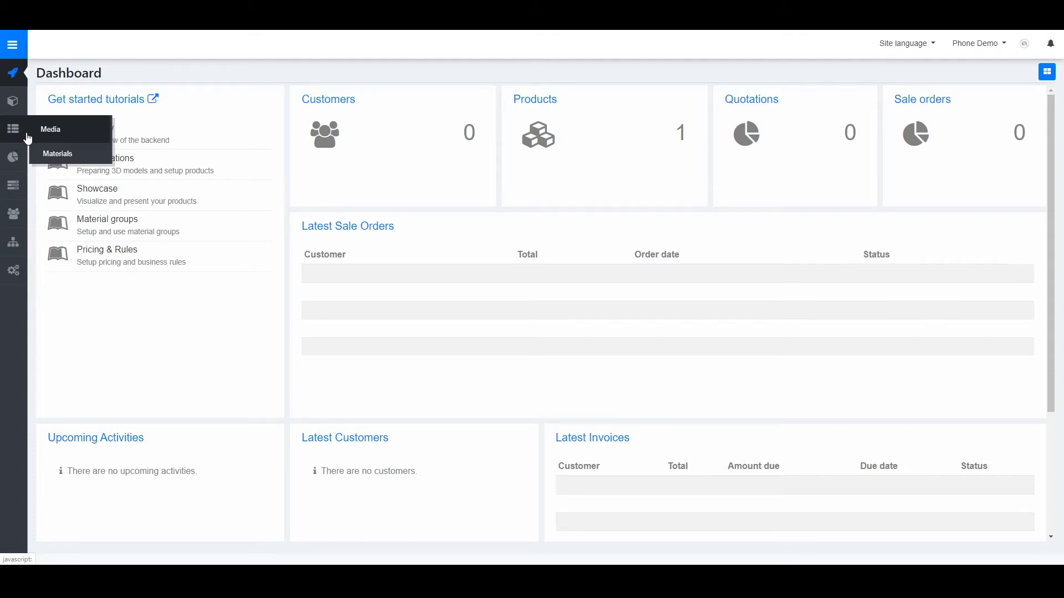
left_click(57, 154)
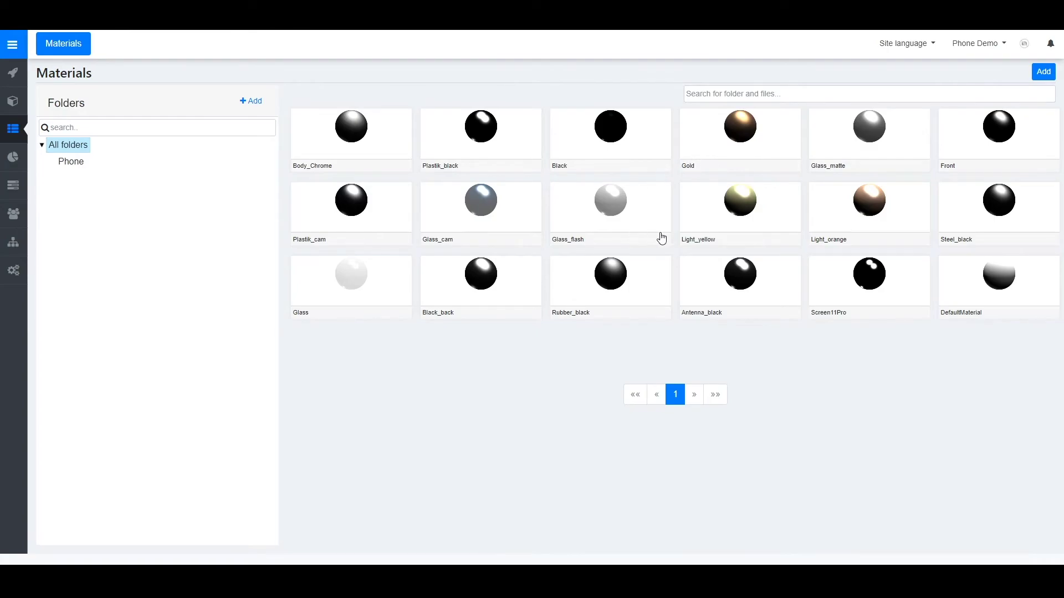
Add a new material, replacing the '#NEW MATERIAL' placeholder name with Green.
left_click(1044, 72)
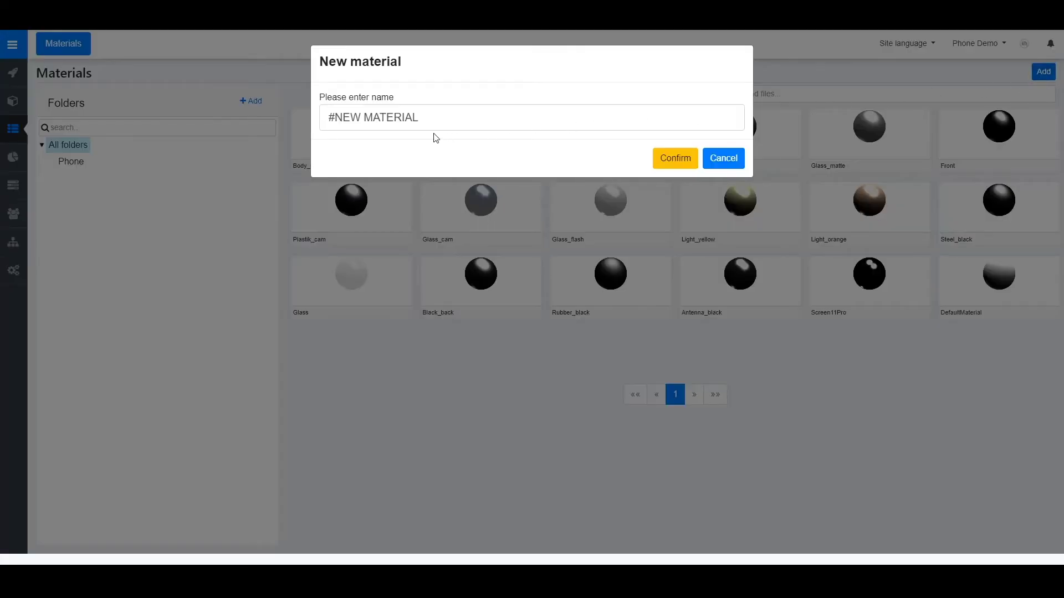
left_click_drag(447, 119, 335, 119)
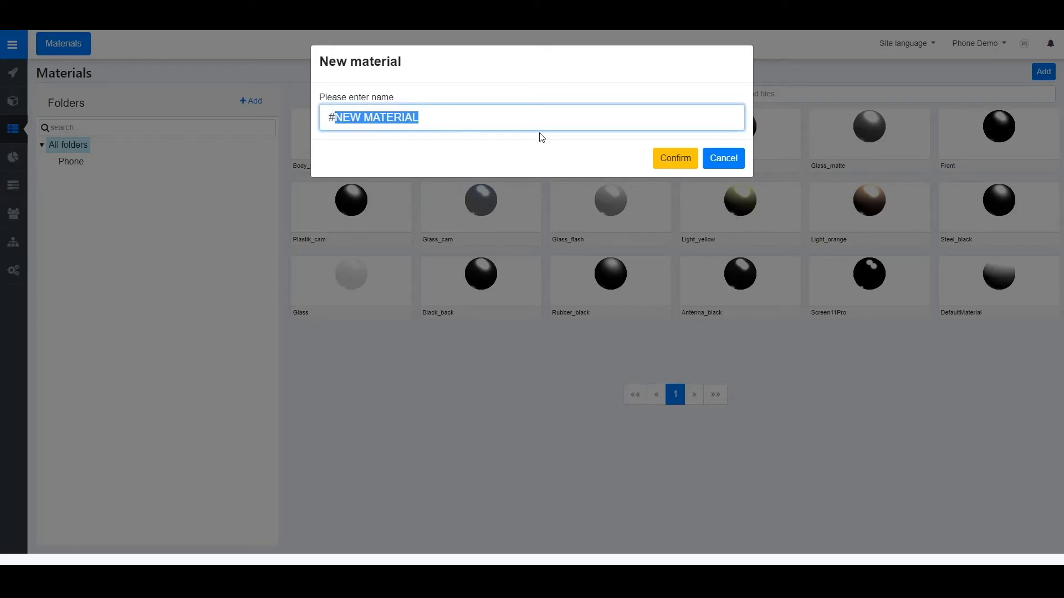
key("BackSpace")
key("BackSpace")
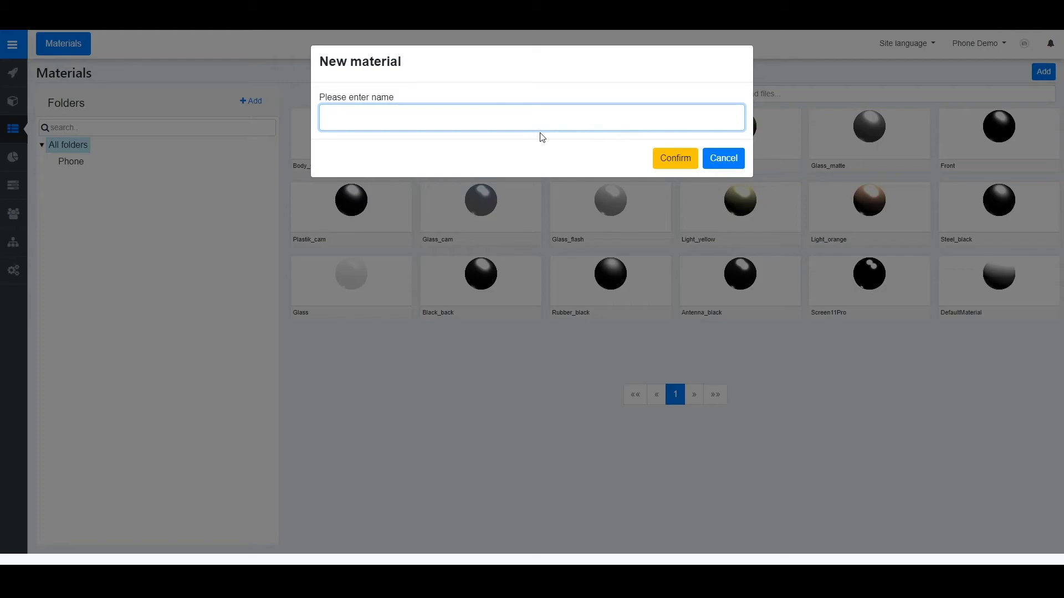
type("Green")
left_click(672, 160)
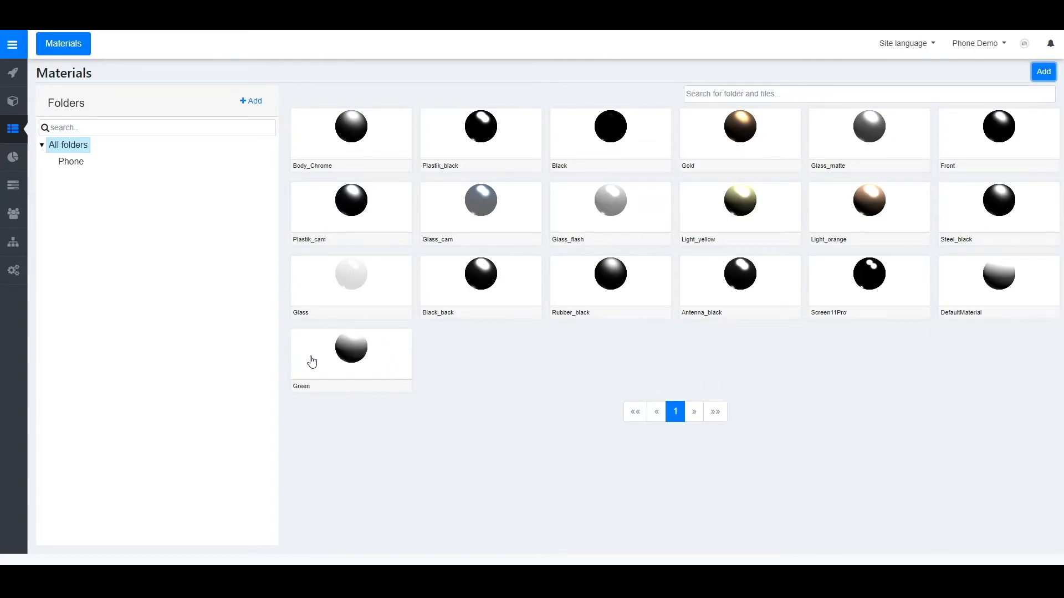
Open the Green material's Edit panel to view its MeshPhongMaterial type and #e6e6e6 diffuse colour.
left_click(347, 359)
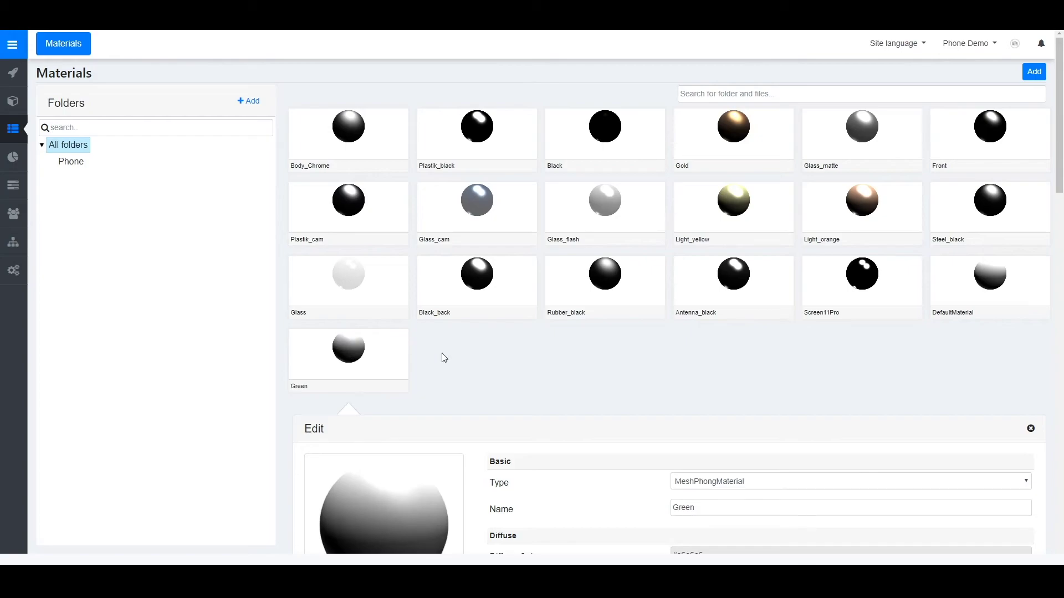
scroll(567, 349, "down", 6)
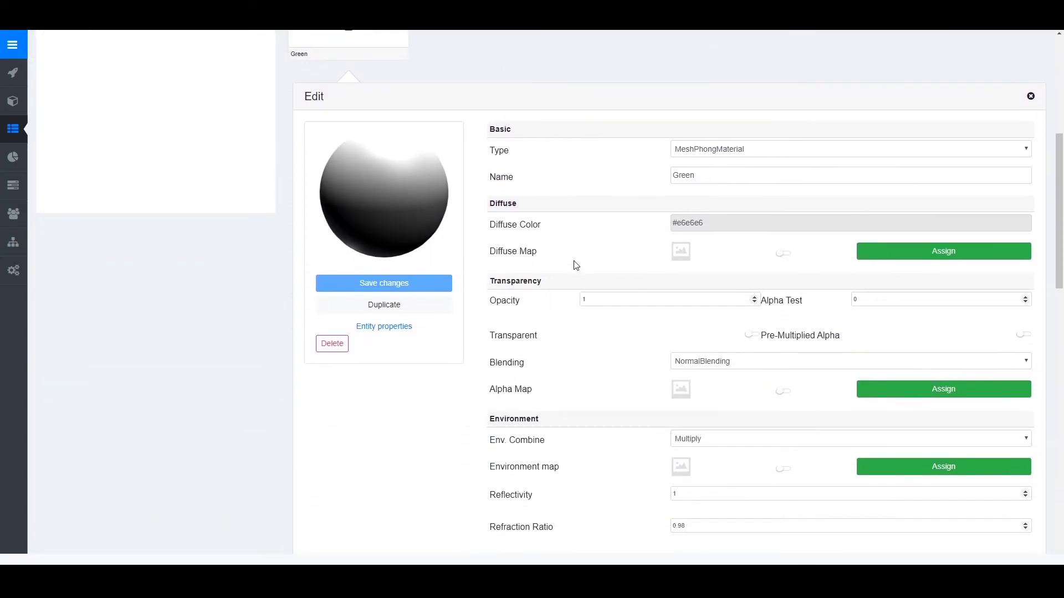
scroll(568, 255, "down", 1)
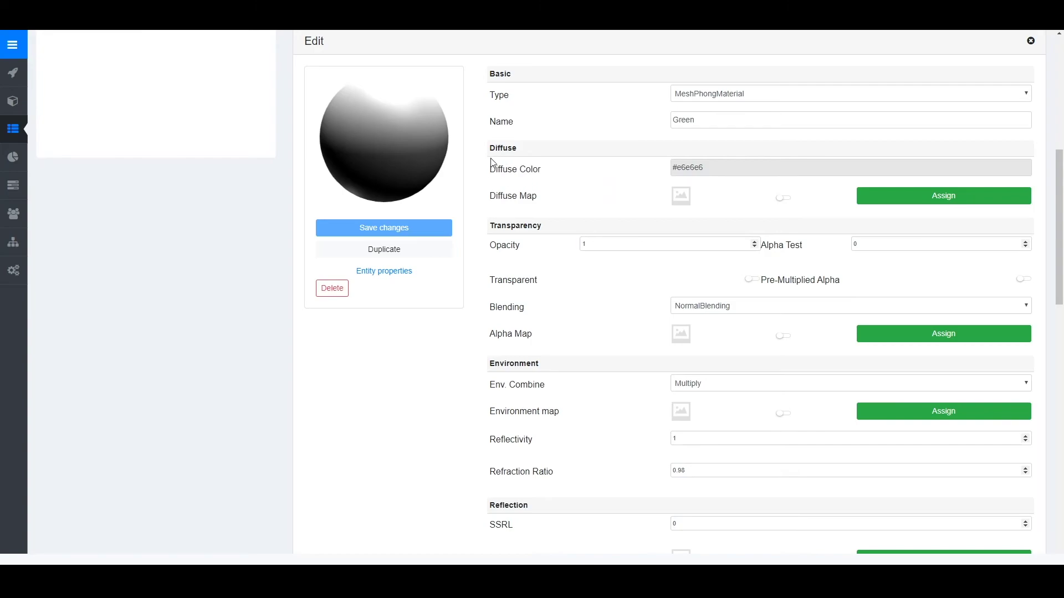
Set the Green material's diffuse colour to dark green (RGB 14, 104, 19).
double_click(502, 169)
left_click(641, 172)
left_click(725, 167)
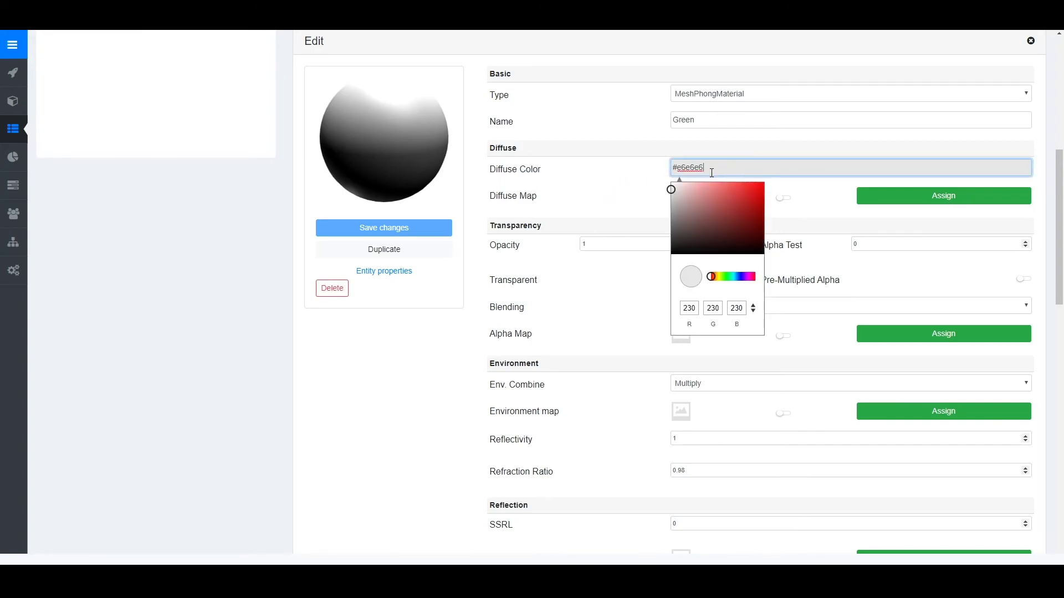
left_click(699, 194)
left_click_drag(699, 194, 692, 204)
left_click(720, 277)
left_click_drag(721, 281, 727, 282)
left_click(753, 225)
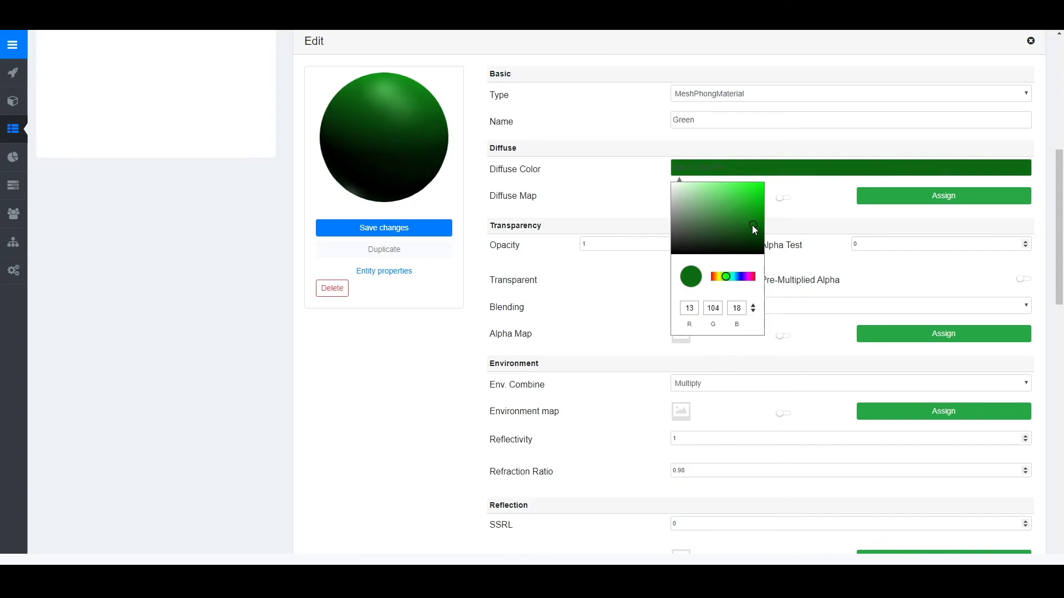
left_click(643, 195)
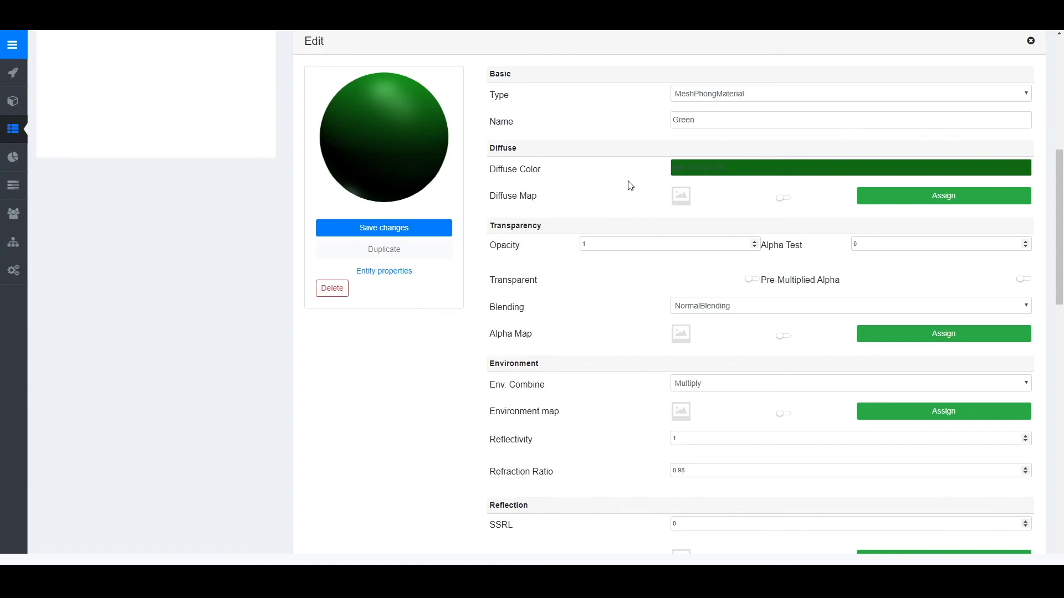
scroll(630, 198, "down", 1)
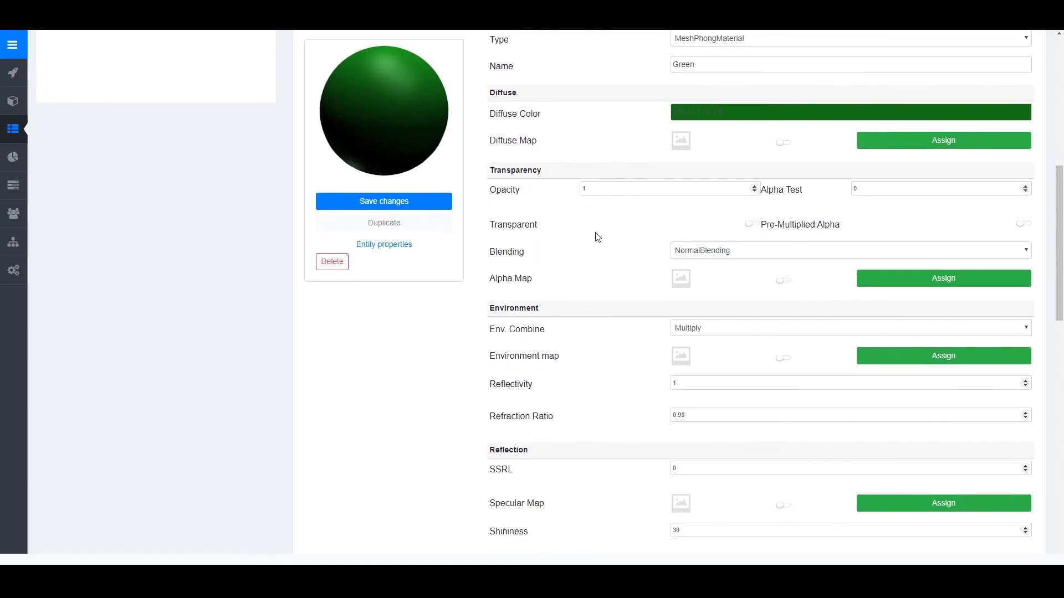
scroll(597, 237, "down", 2)
scroll(622, 239, "down", 3)
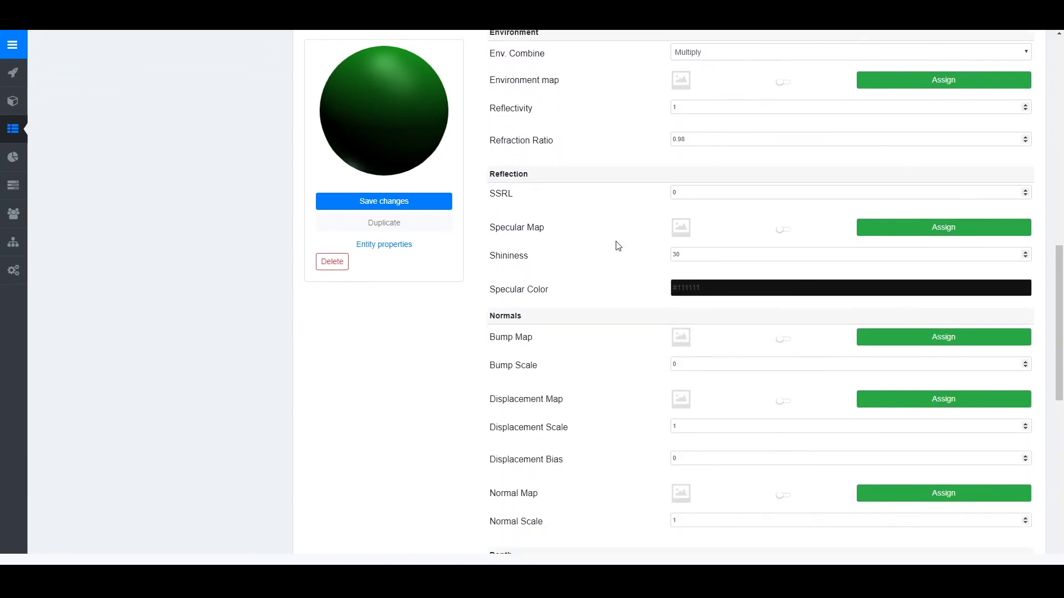
scroll(567, 338, "down", 2)
scroll(567, 339, "down", 5)
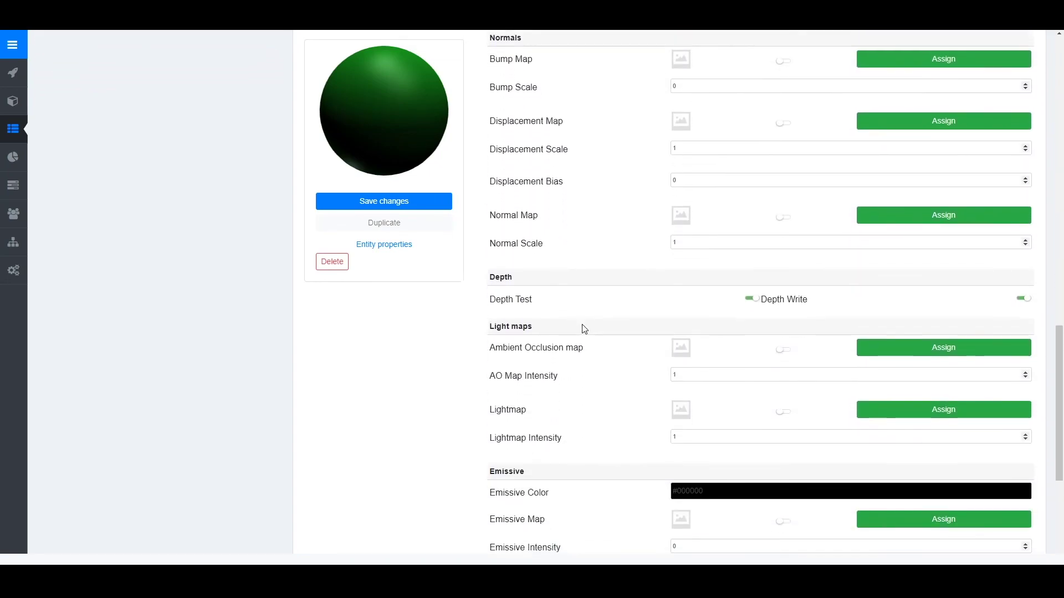